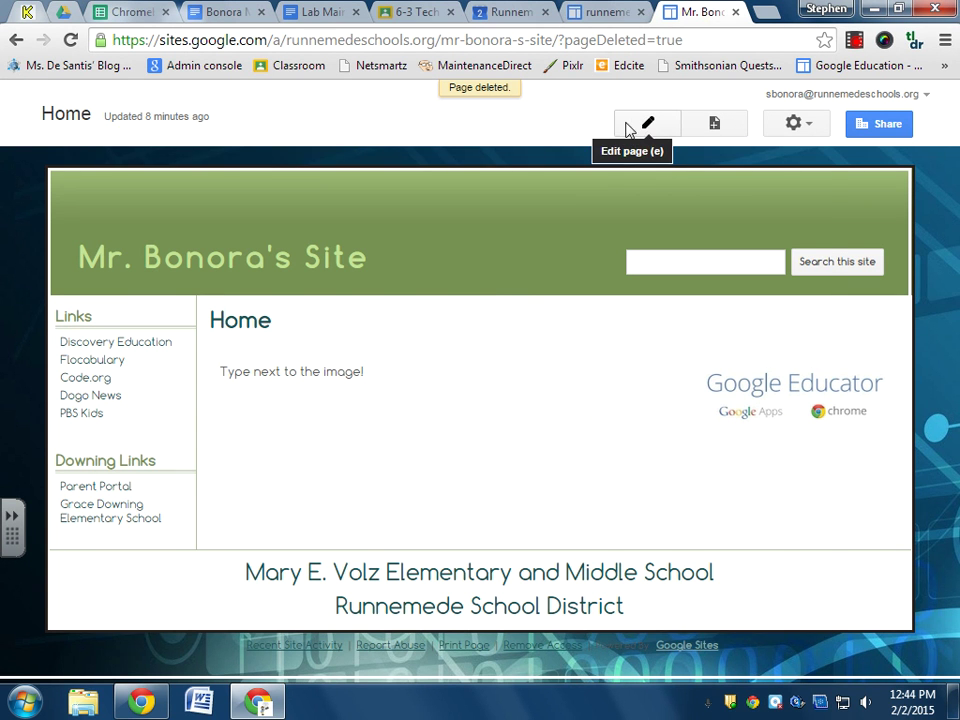
Create a page named 'Example List' using the List template, placed under Home.
click(800, 126)
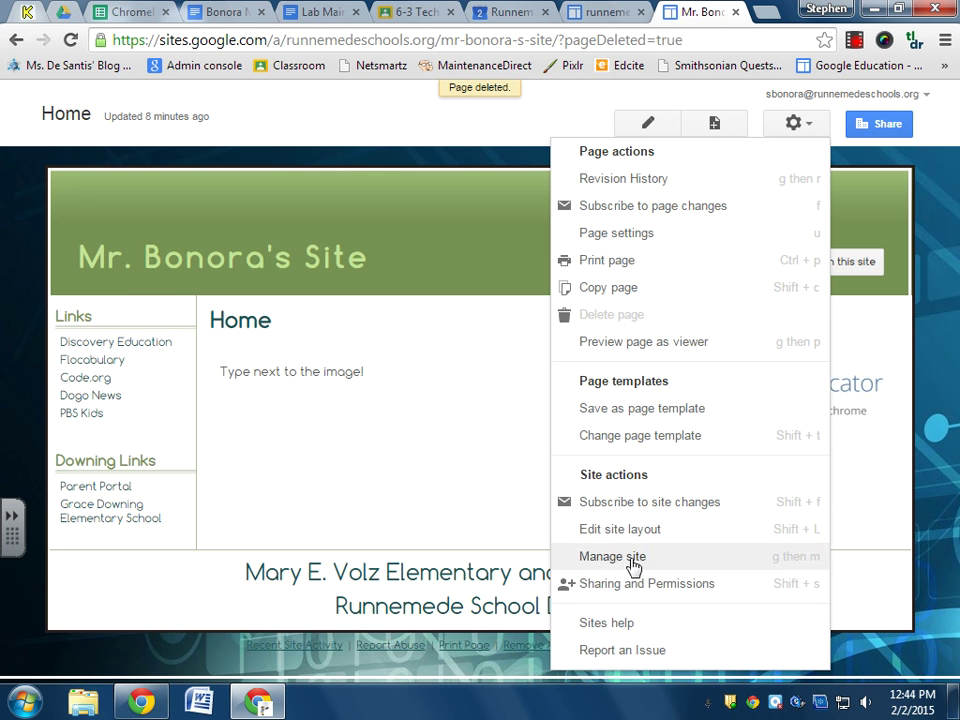
click(495, 487)
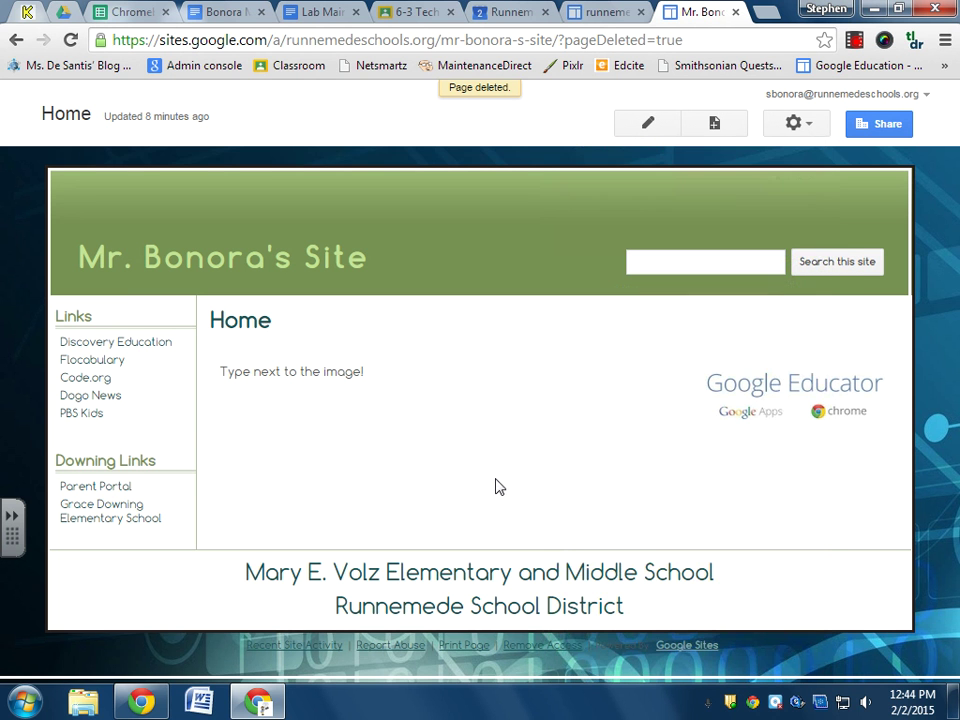
click(714, 125)
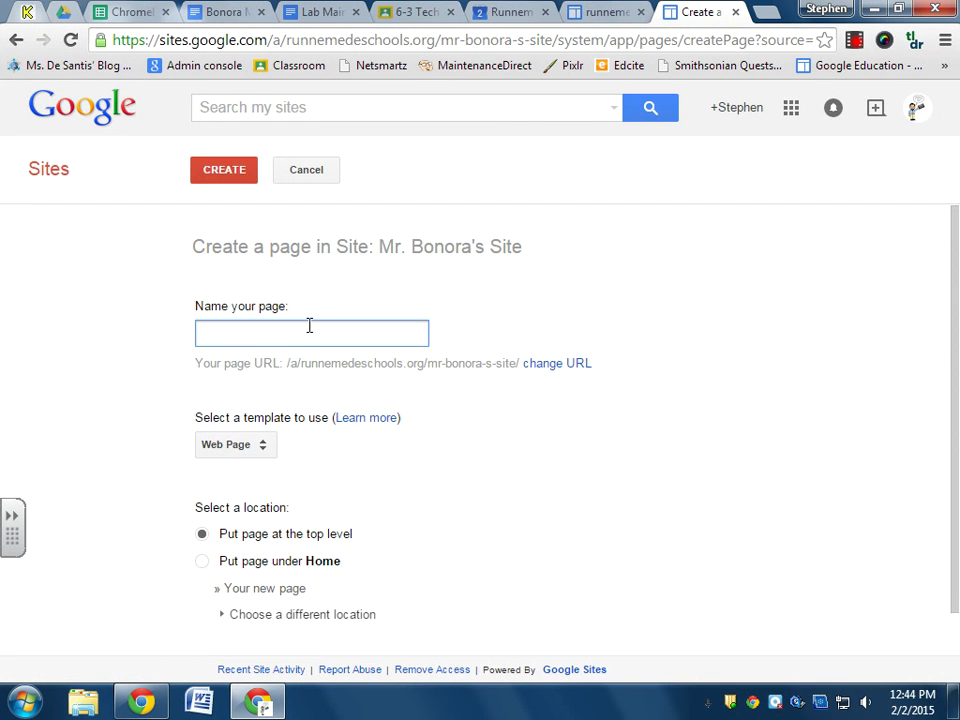
text(E)
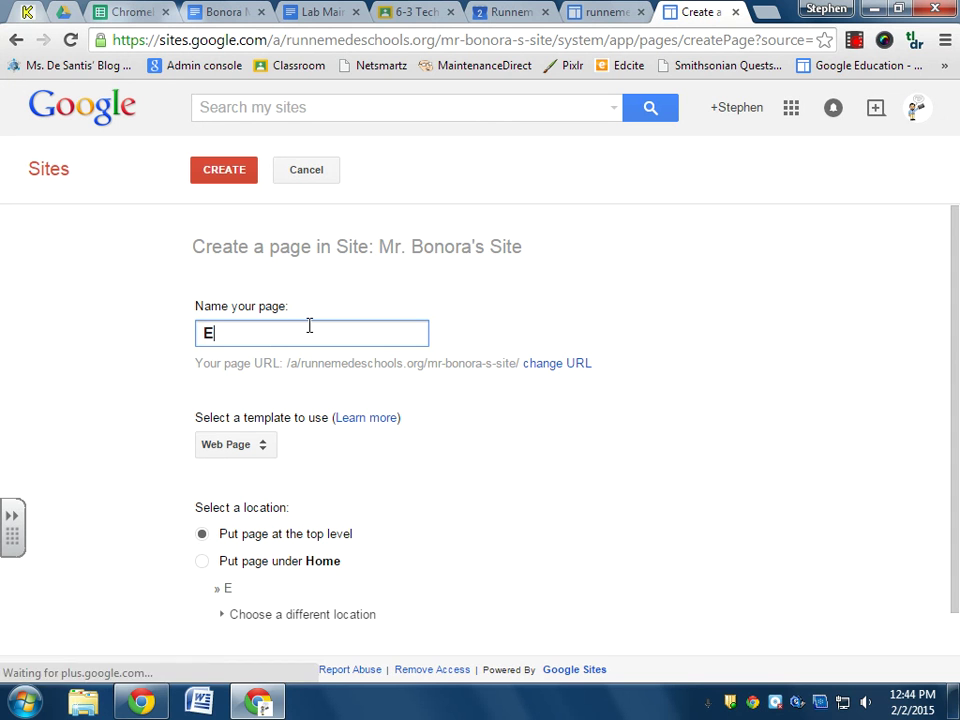
text(xample )
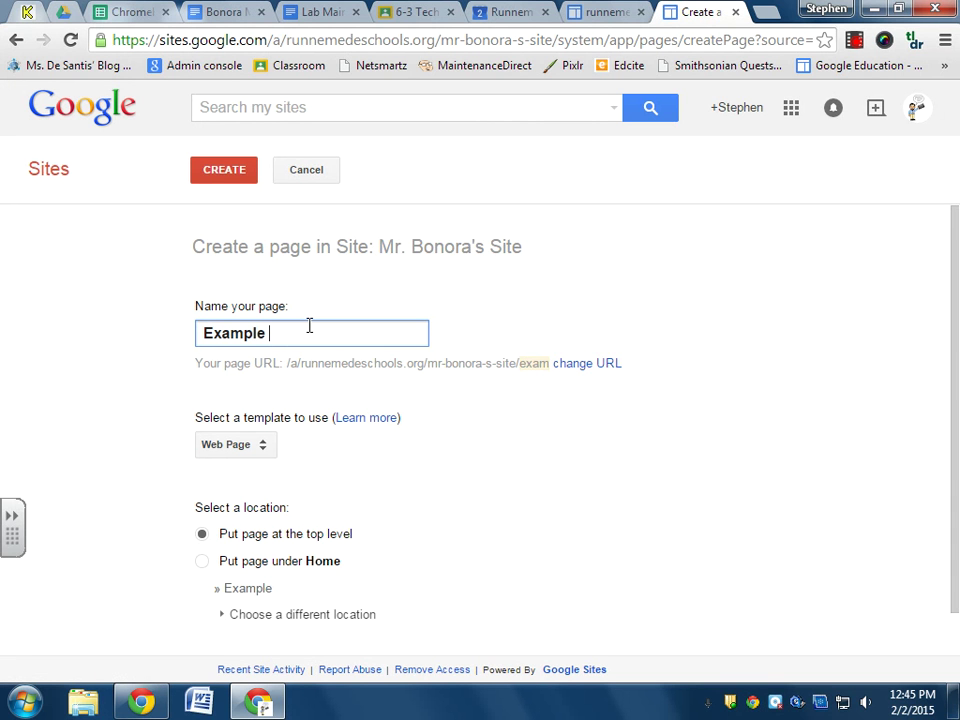
text(List)
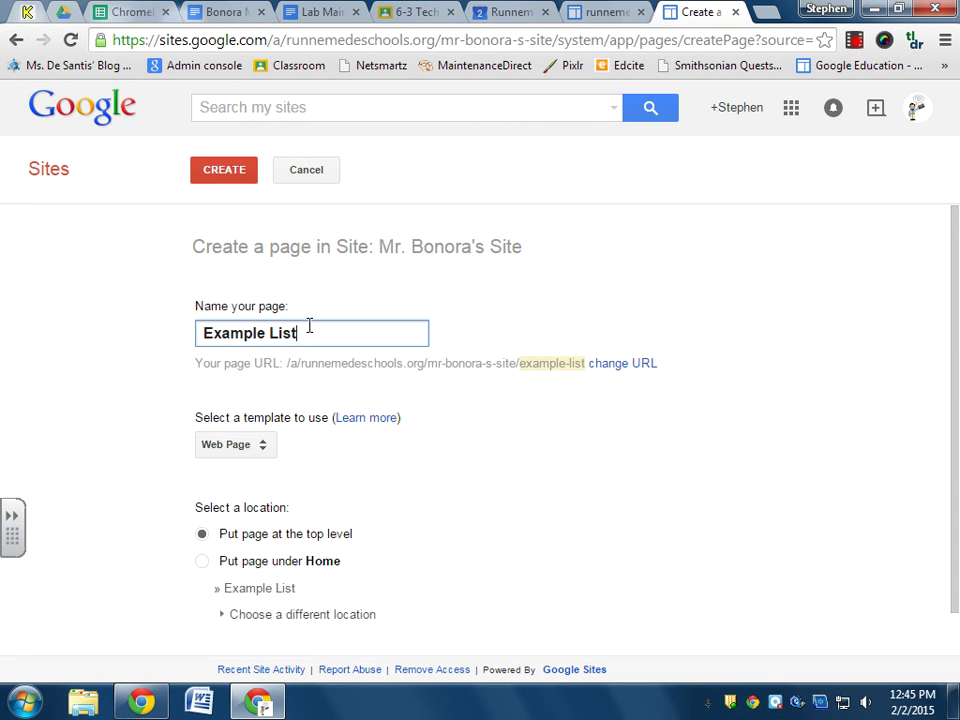
click(266, 453)
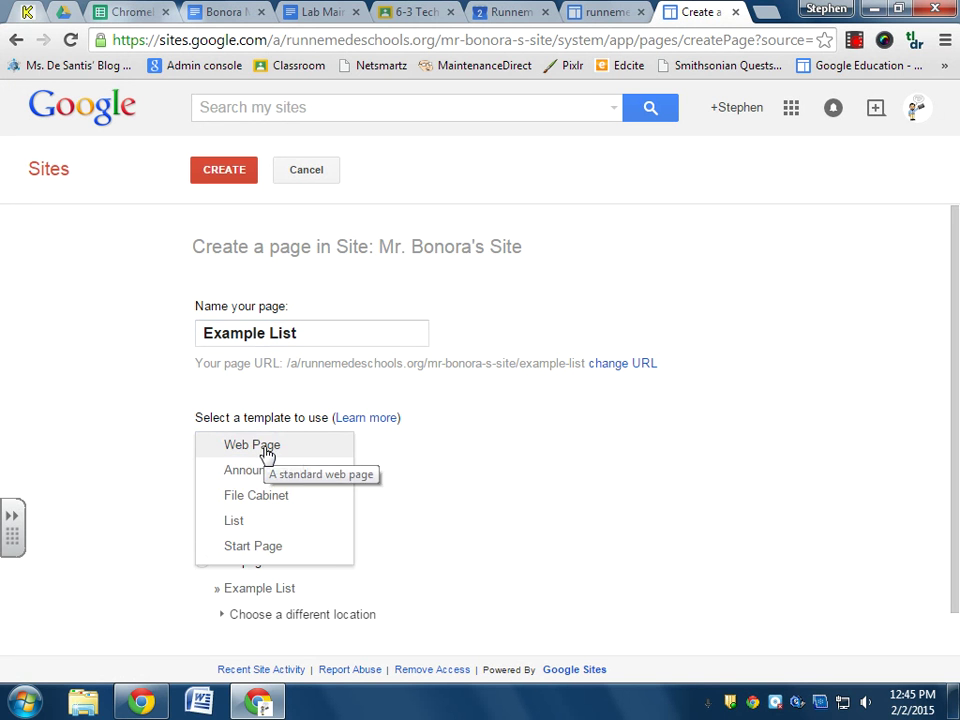
click(280, 521)
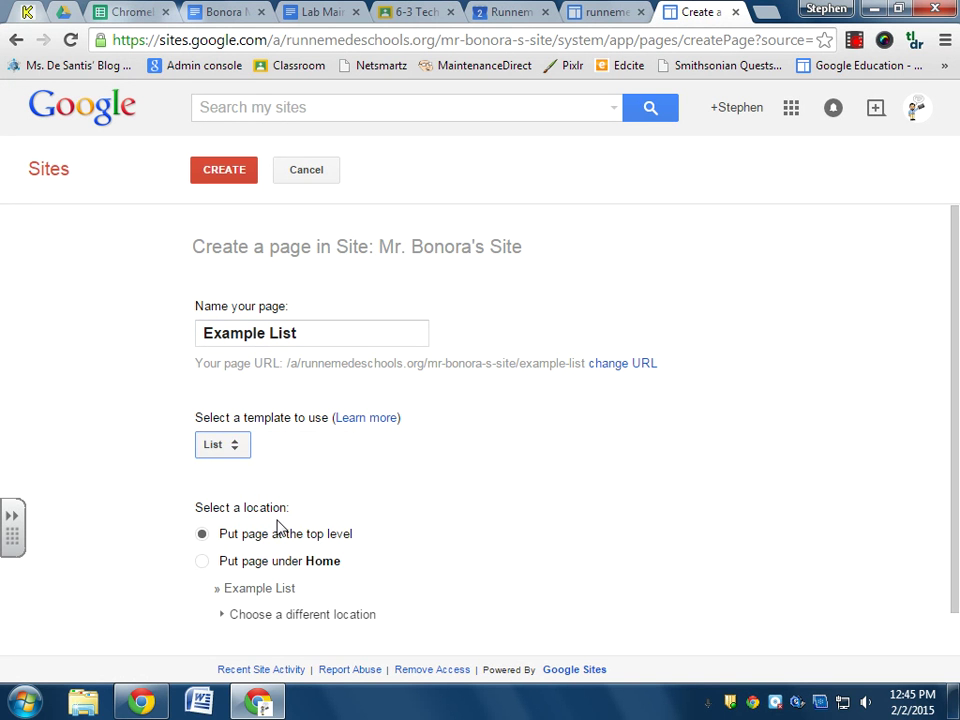
click(201, 566)
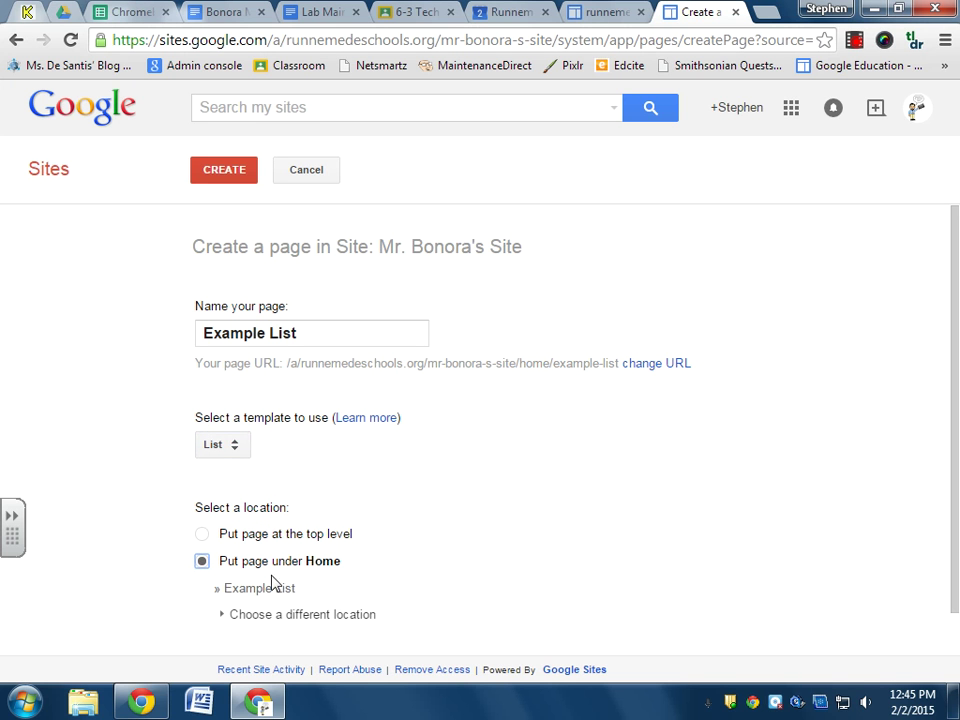
click(231, 167)
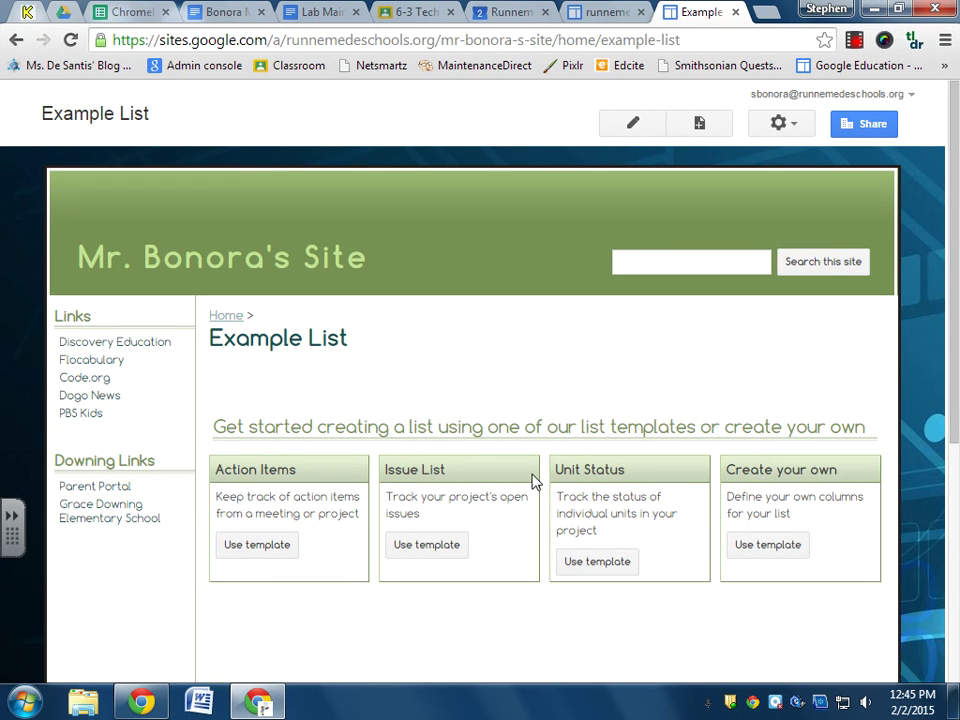
Start a custom list with columns Name, Subject, Room Number, Email and Website.
click(762, 553)
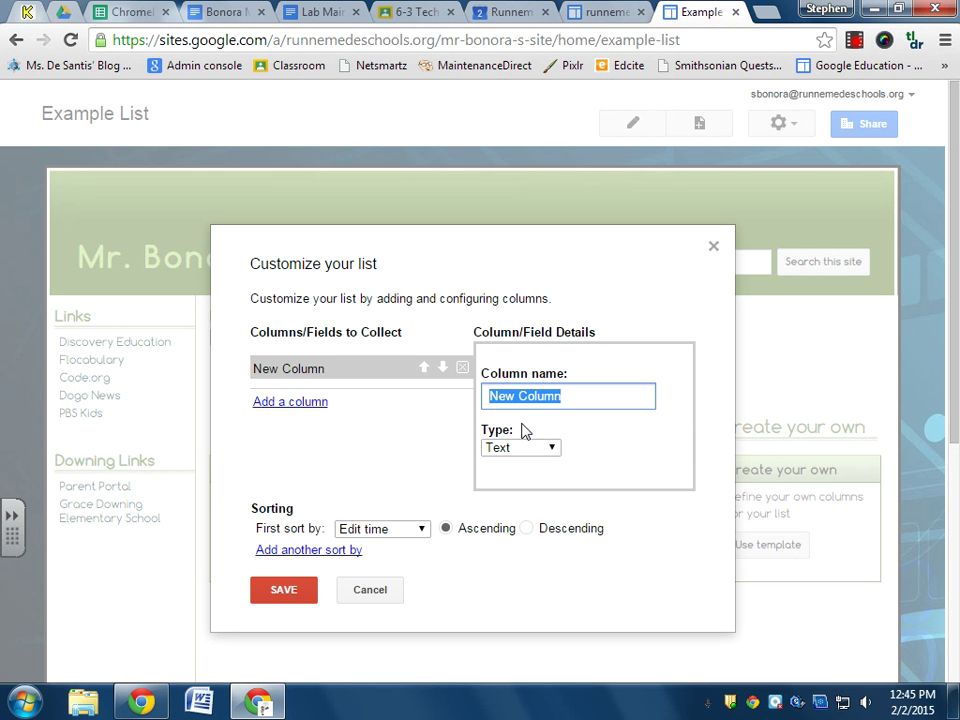
text(Name)
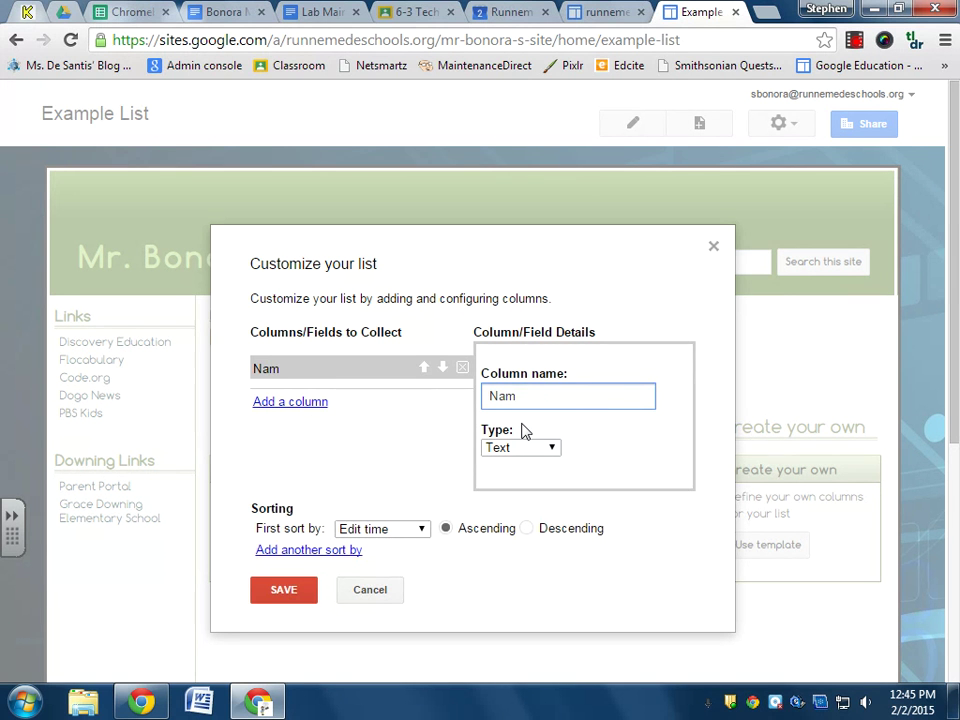
click(292, 402)
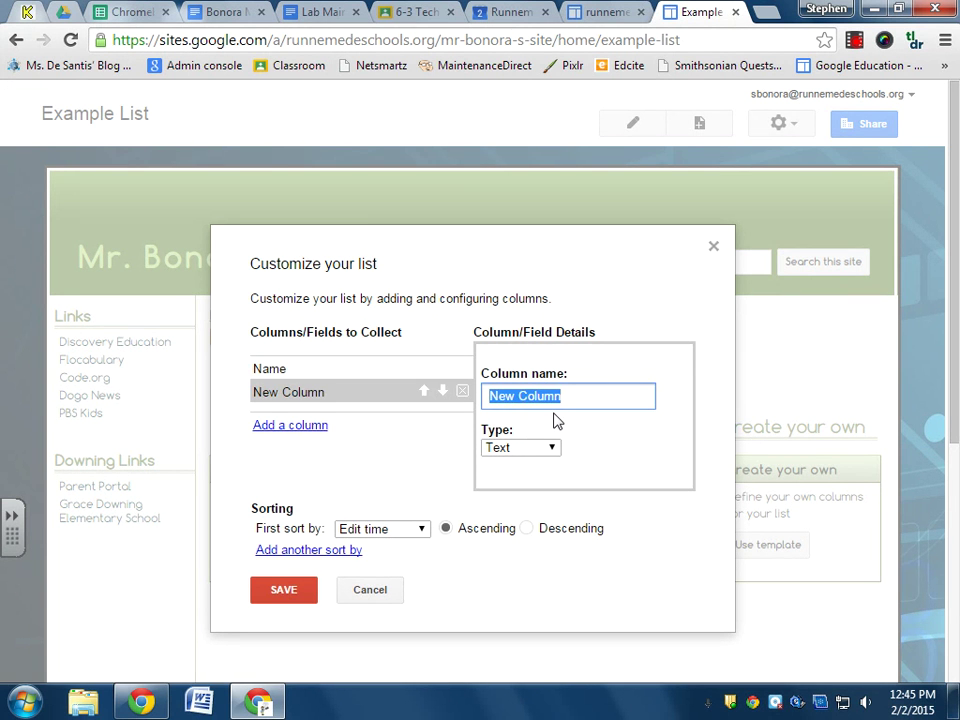
text(Subject)
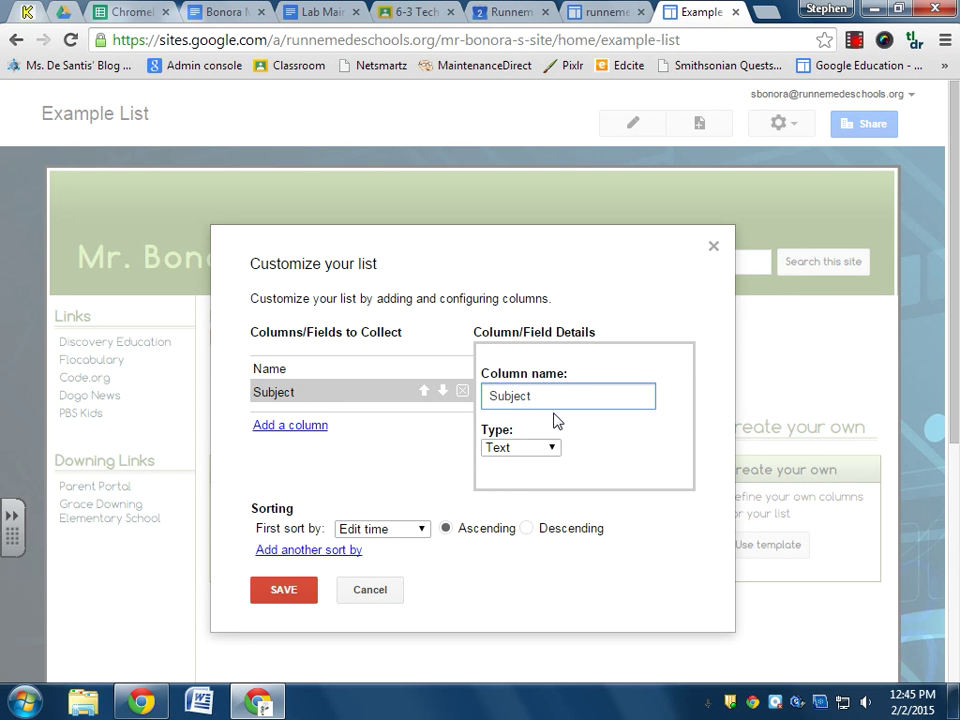
click(321, 427)
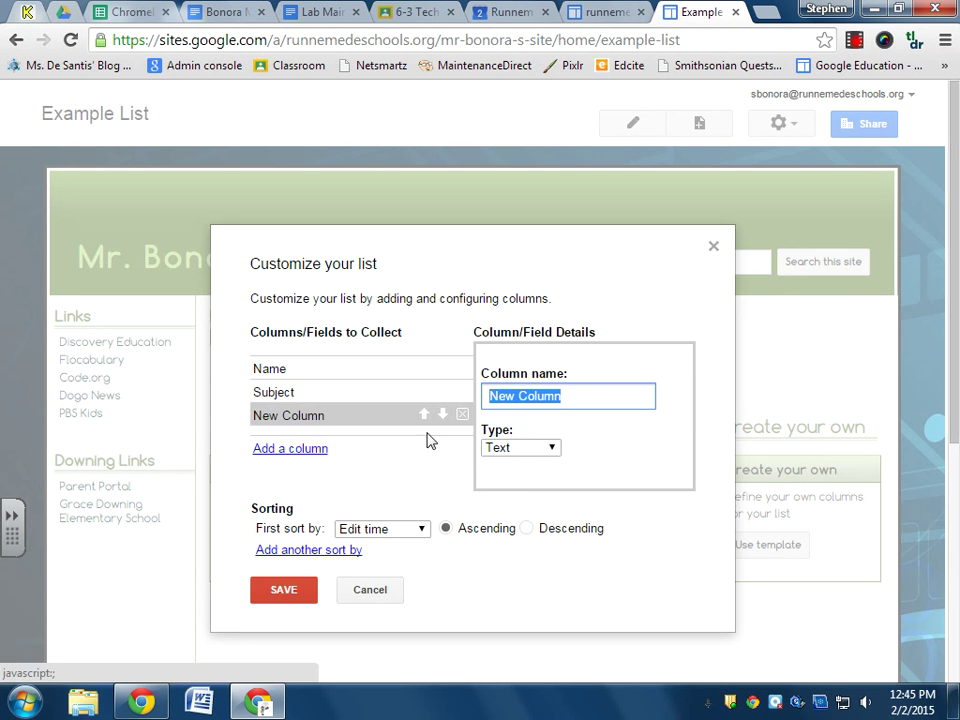
text(ro)
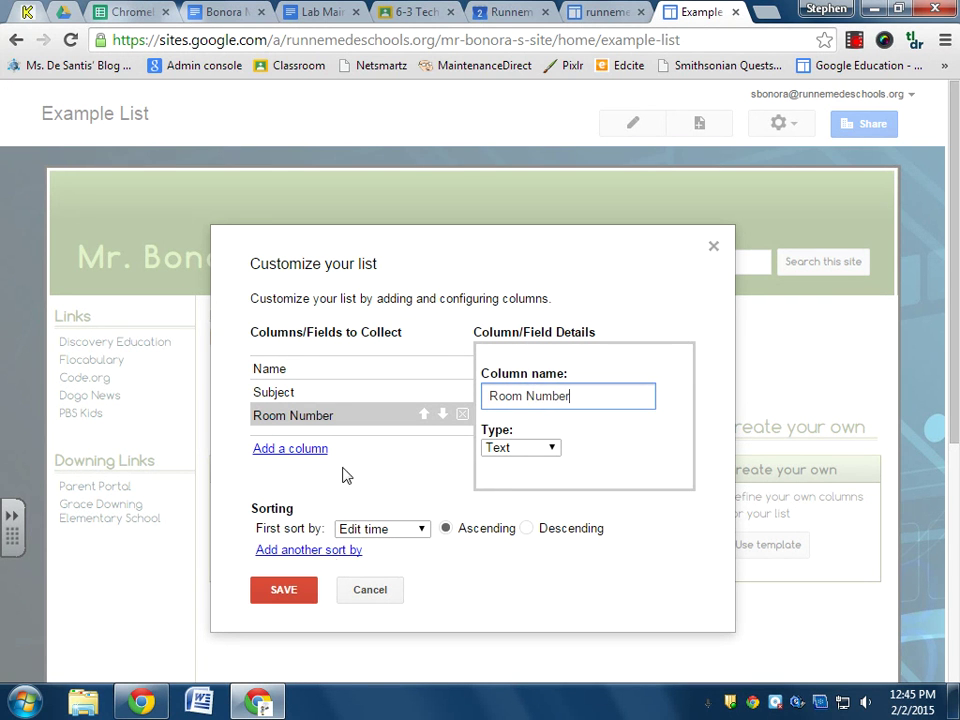
click(293, 449)
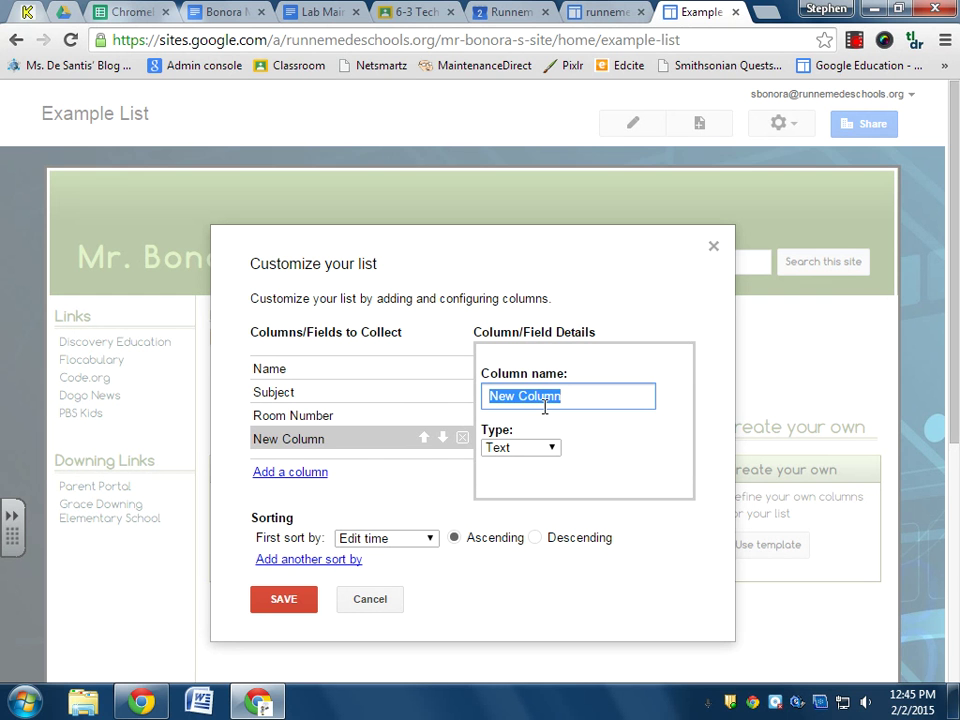
text(Email)
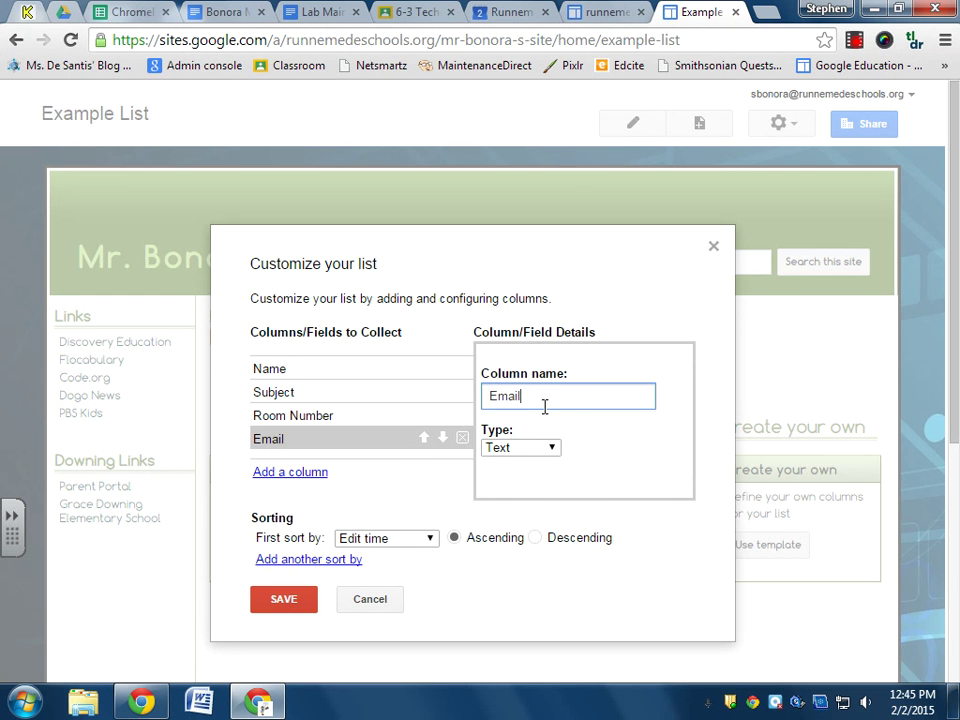
click(290, 472)
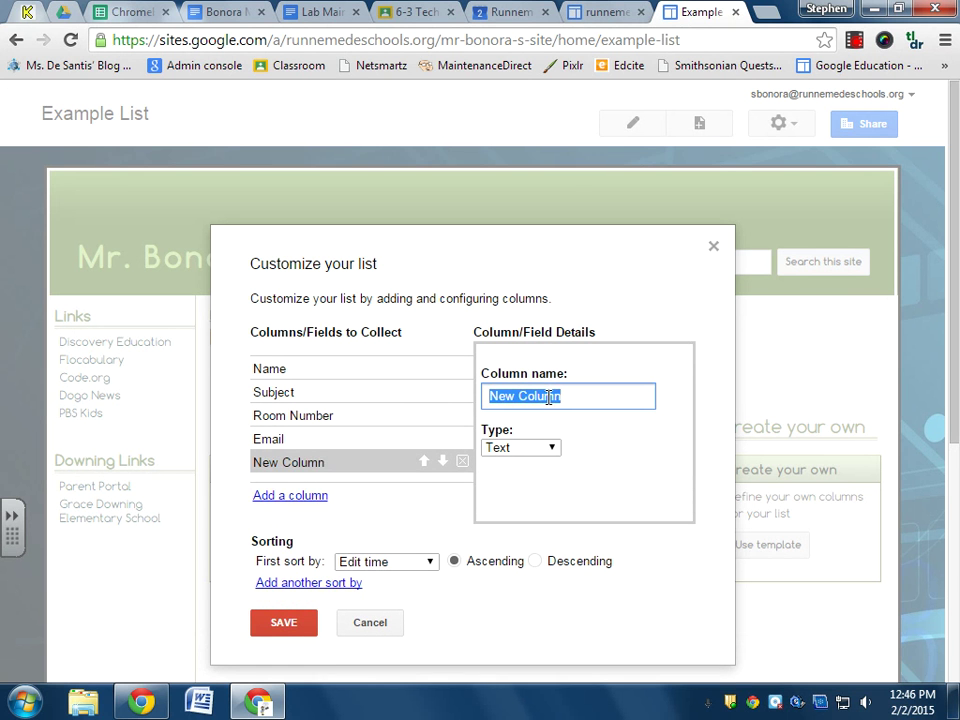
text(We)
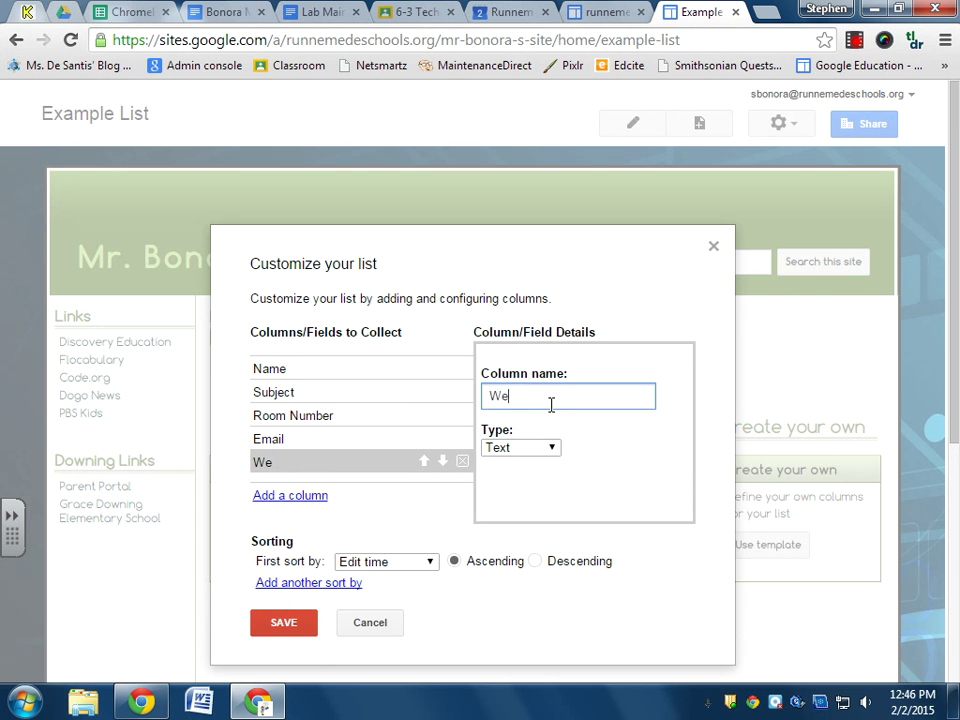
text(bsite)
Save the custom list setup so Example List shows its five empty columns.
click(286, 632)
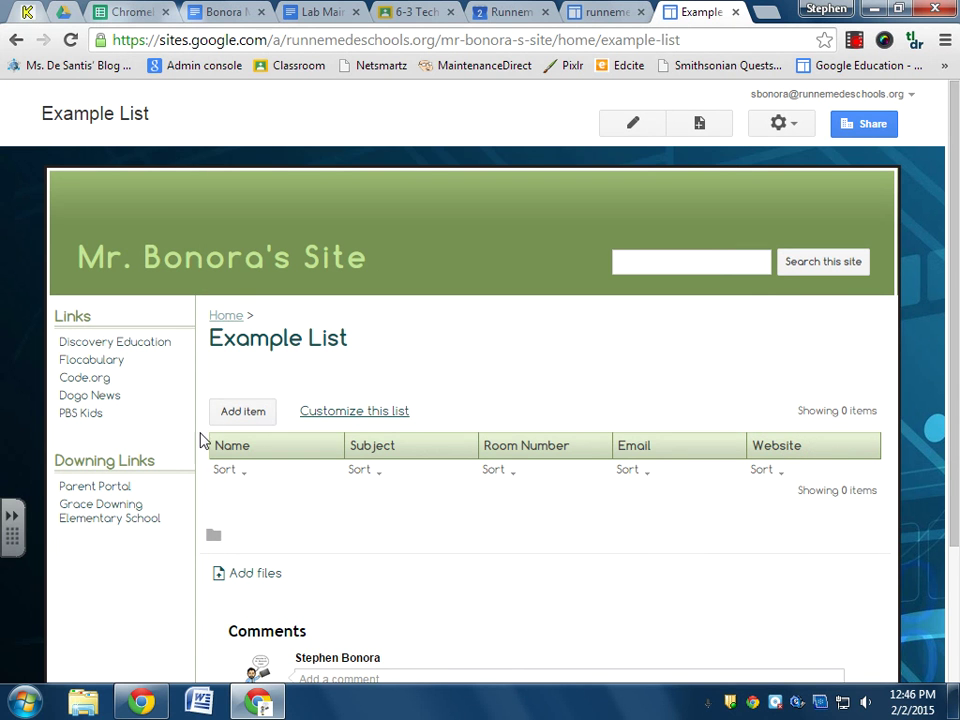
Add a list item with the teacher's name, subject Technology, room M-2 and school e-mail.
click(245, 415)
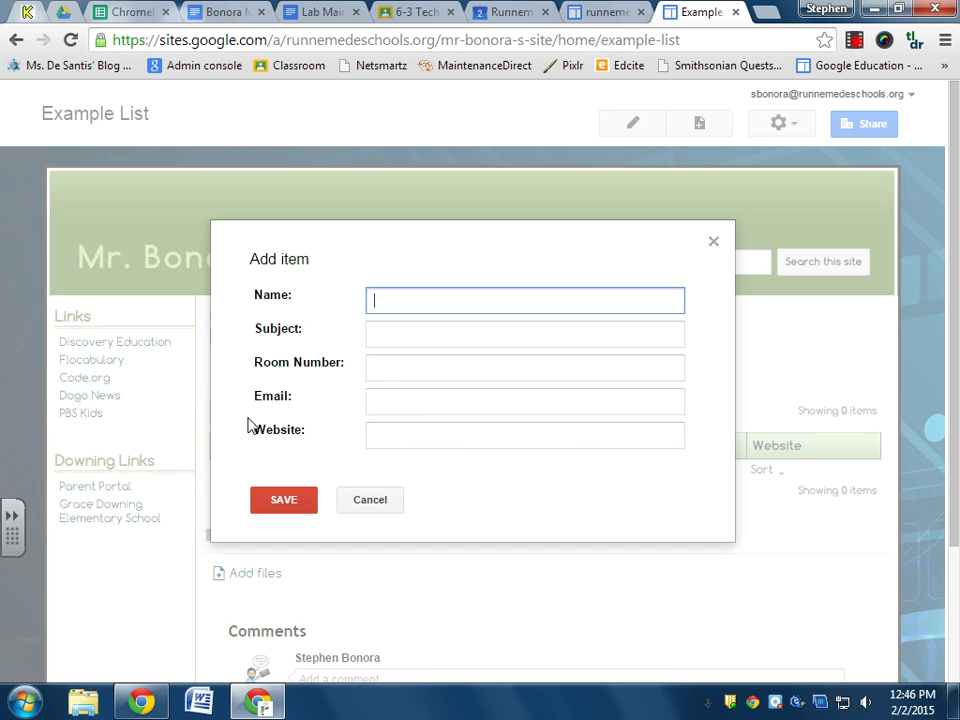
click(404, 327)
text(Technology)
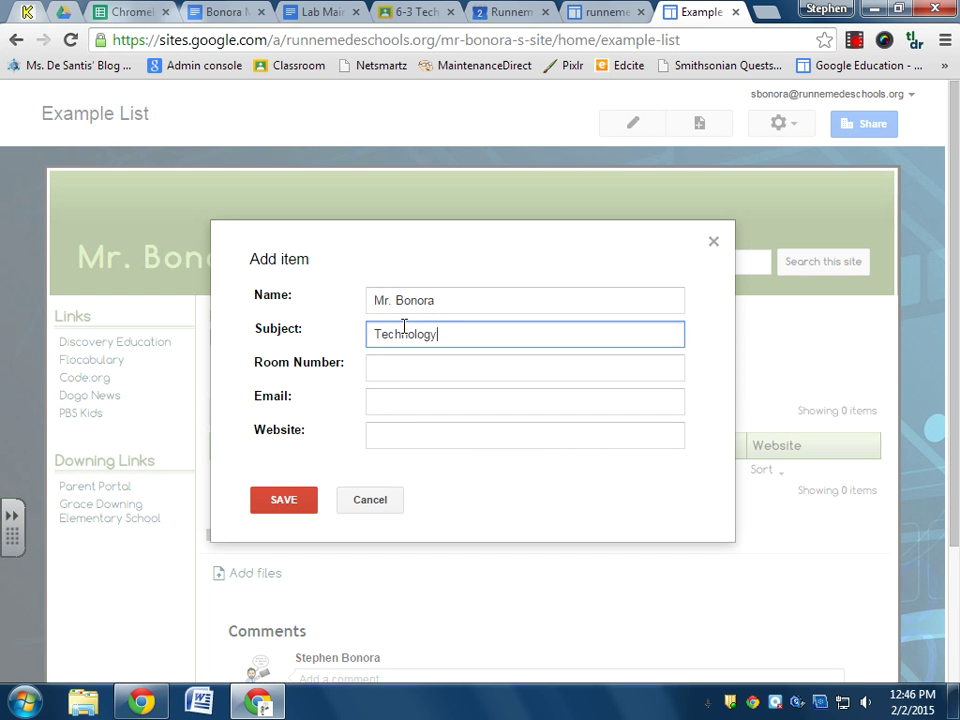
key(Tab)
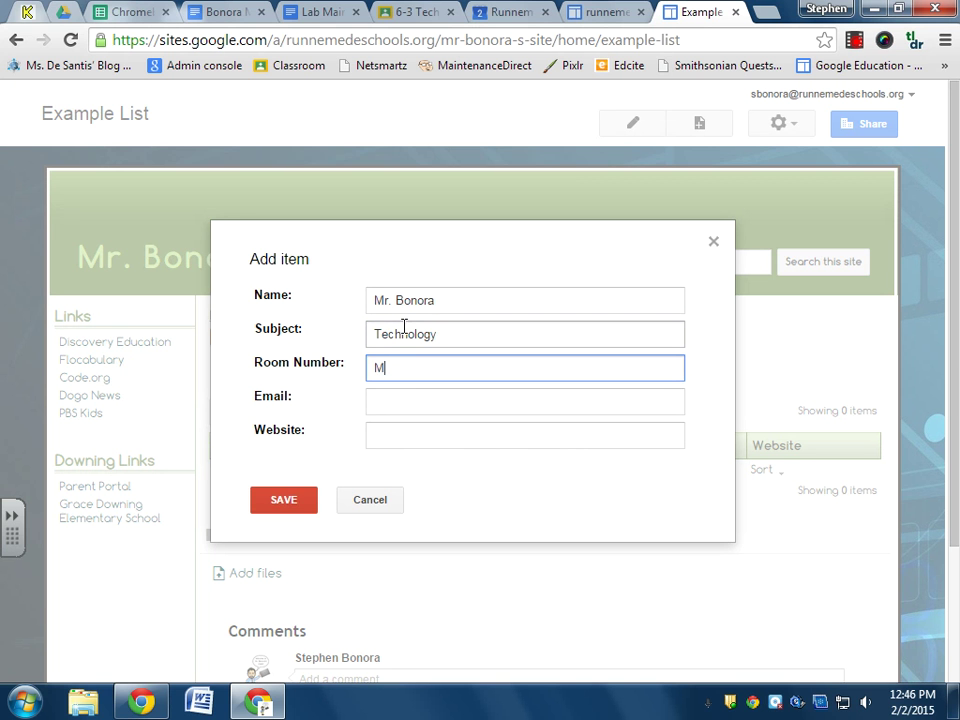
key(Tab)
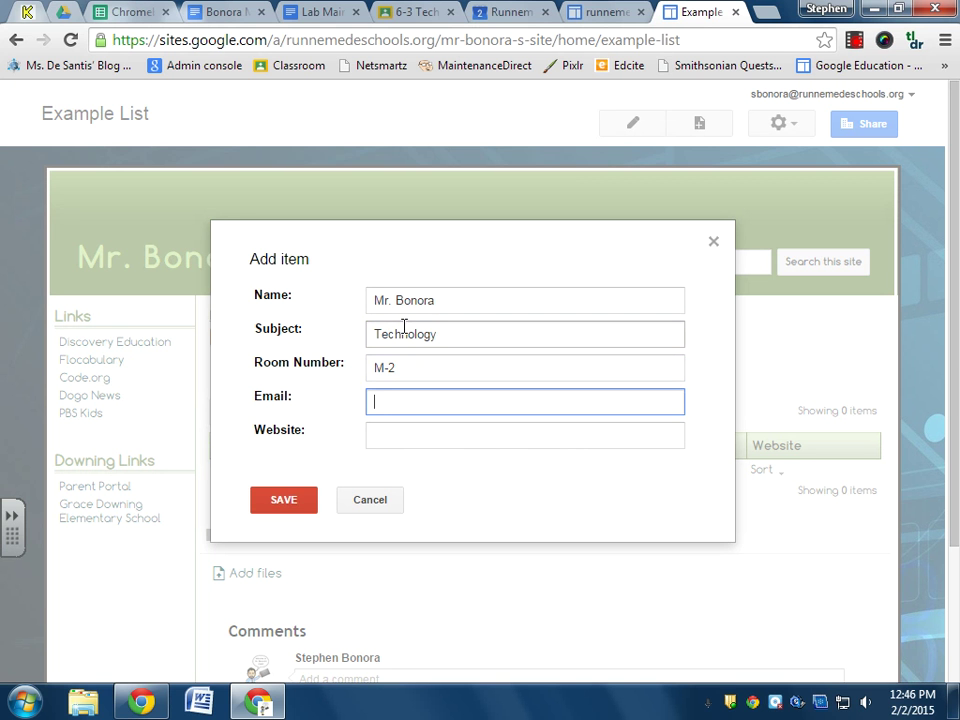
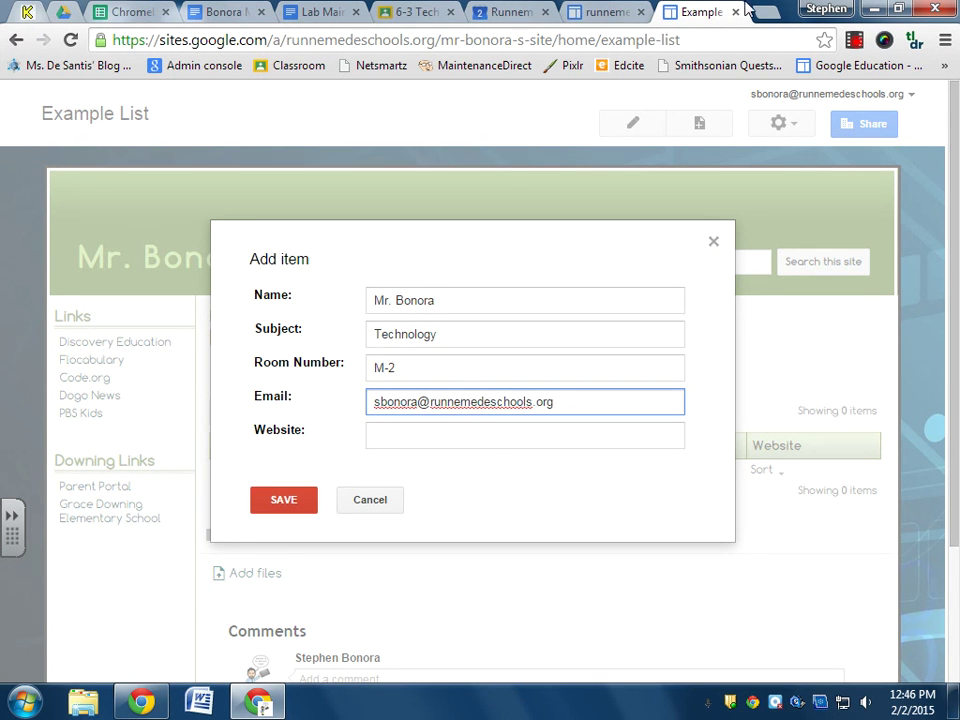
click(760, 11)
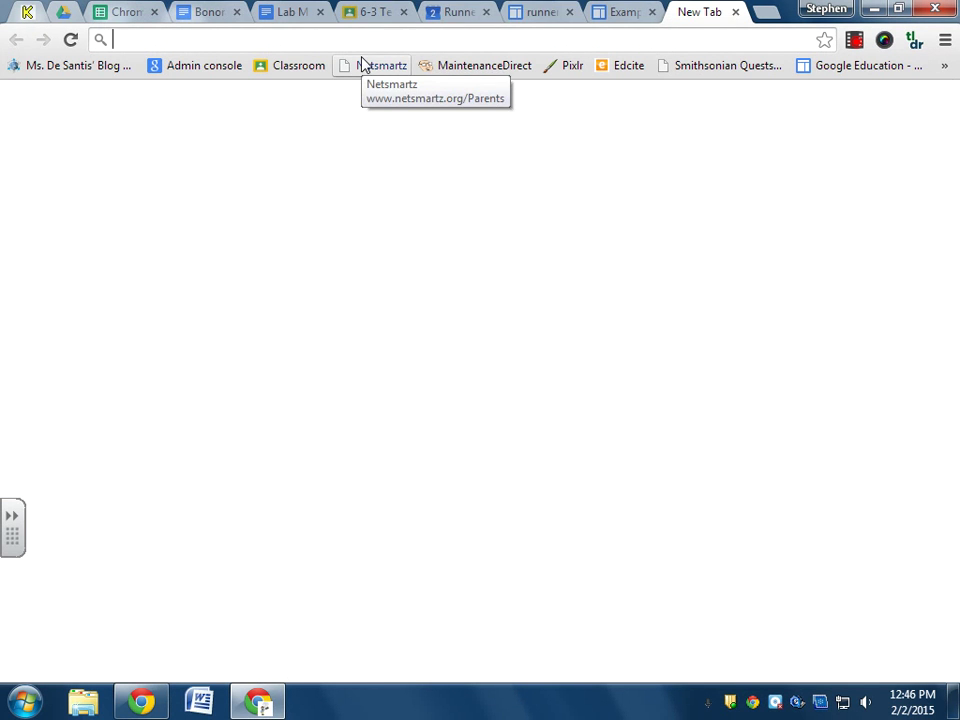
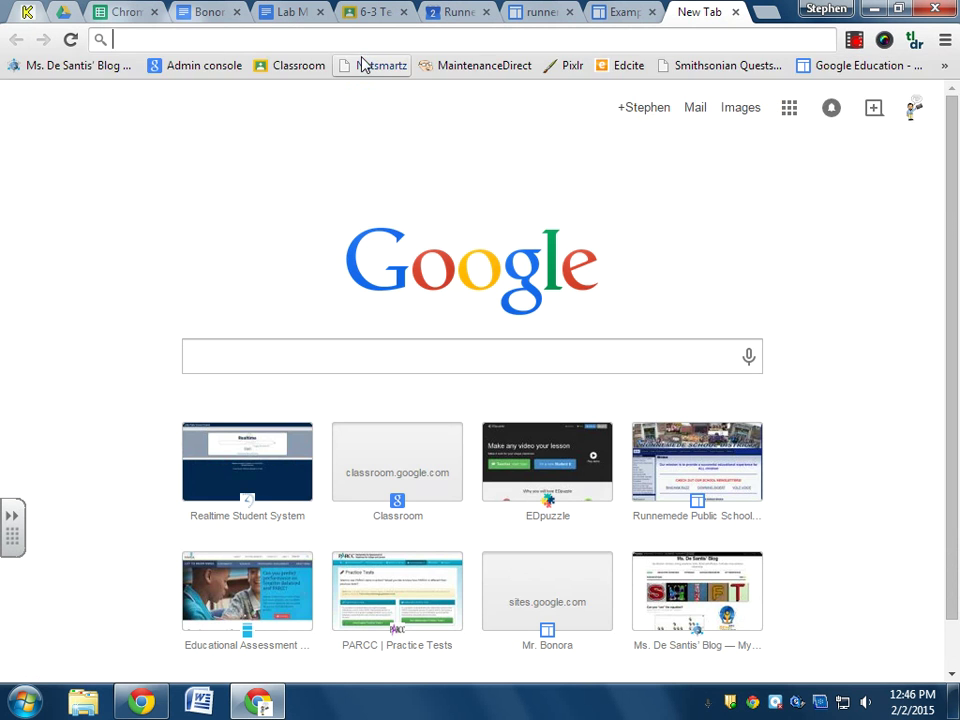
key(Down)
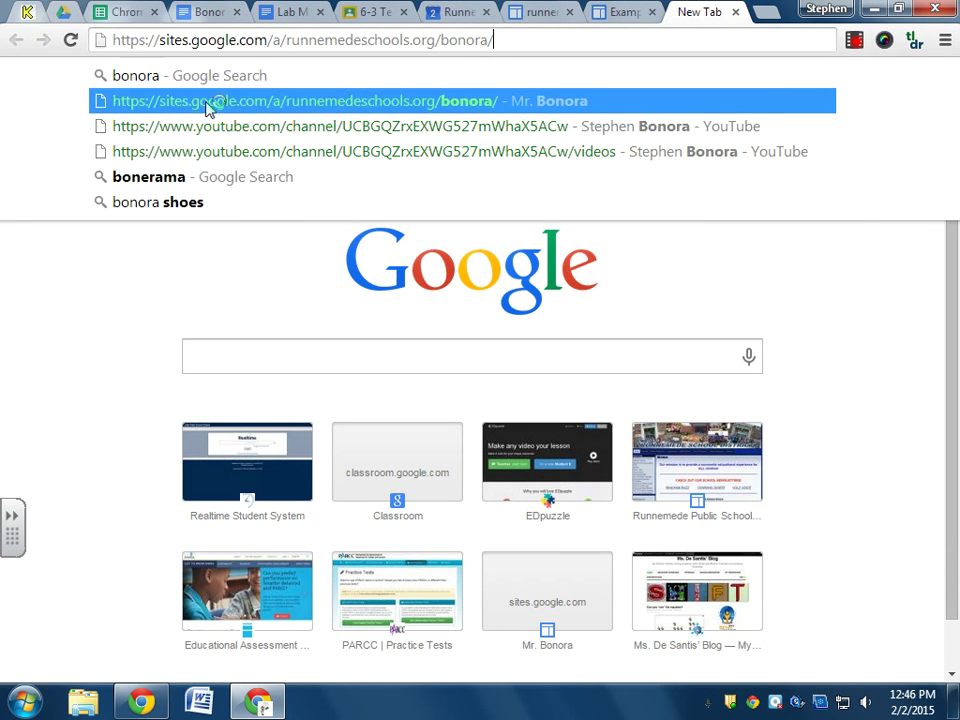
click(207, 104)
click(186, 42)
key(ctrl+c)
key(BackSpace)
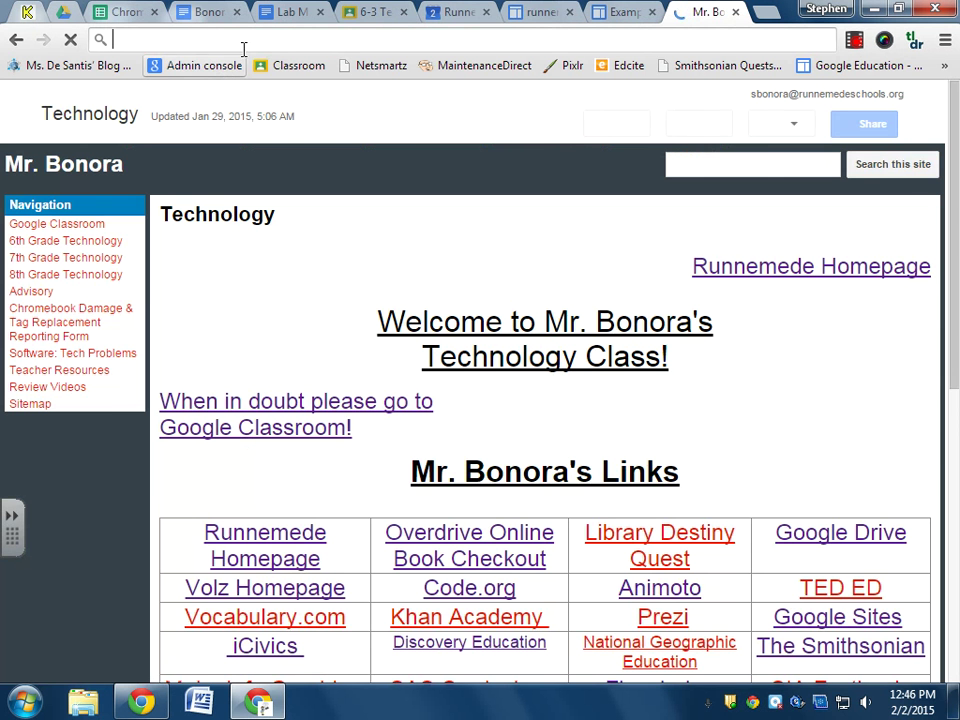
Paste the teacher's site address into the Website field and save the entry.
click(735, 12)
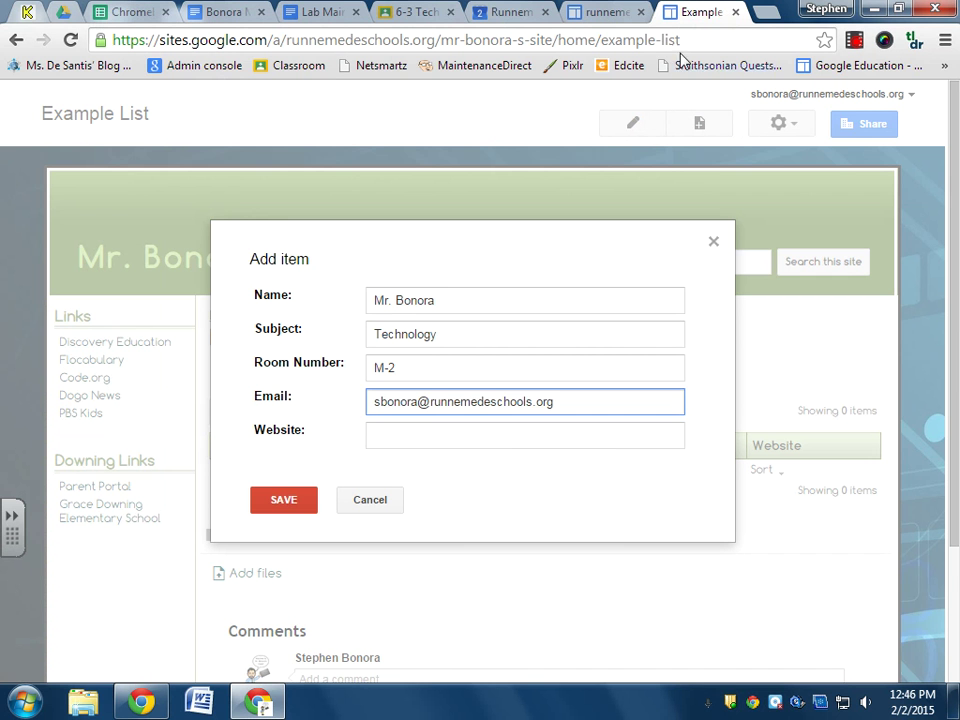
click(477, 440)
key(ctrl+v)
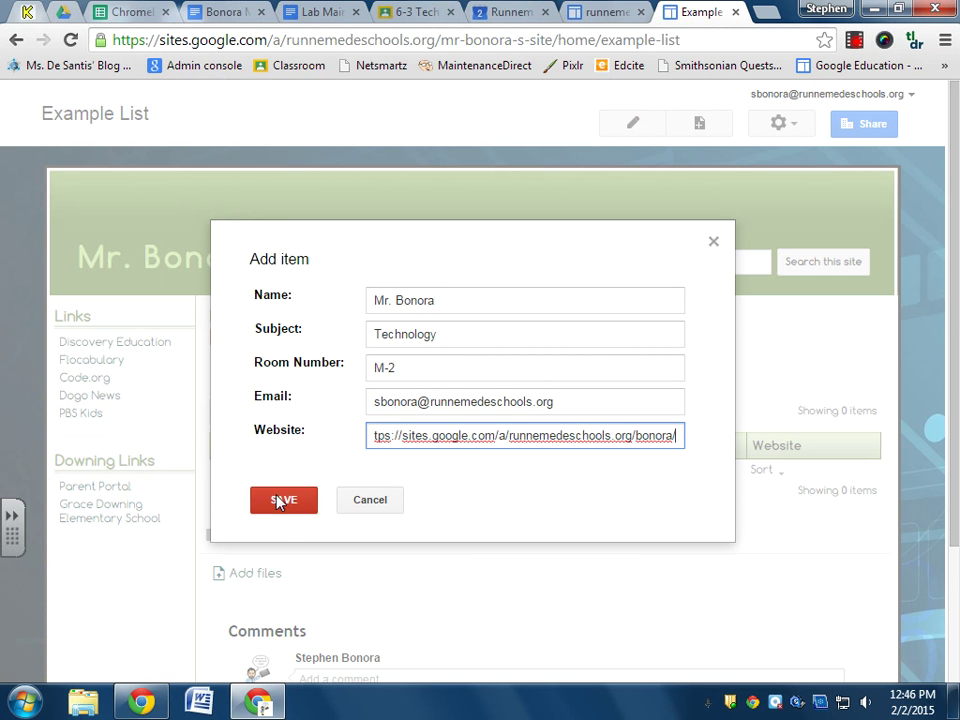
click(271, 505)
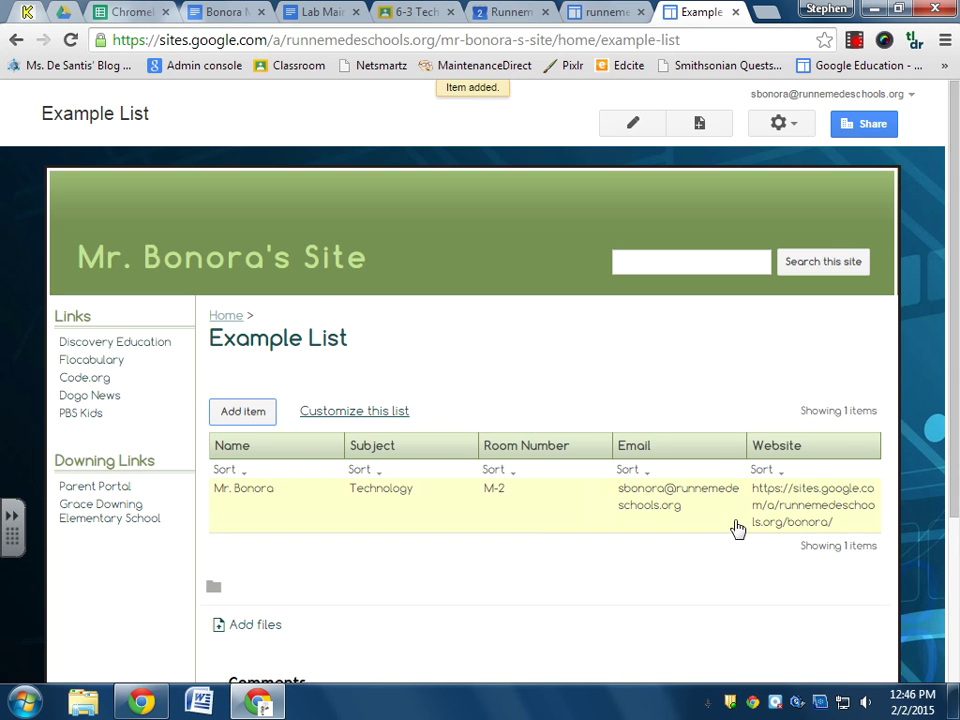
Open and close the entry's edit form unchanged, then return to the site's Home page.
click(808, 514)
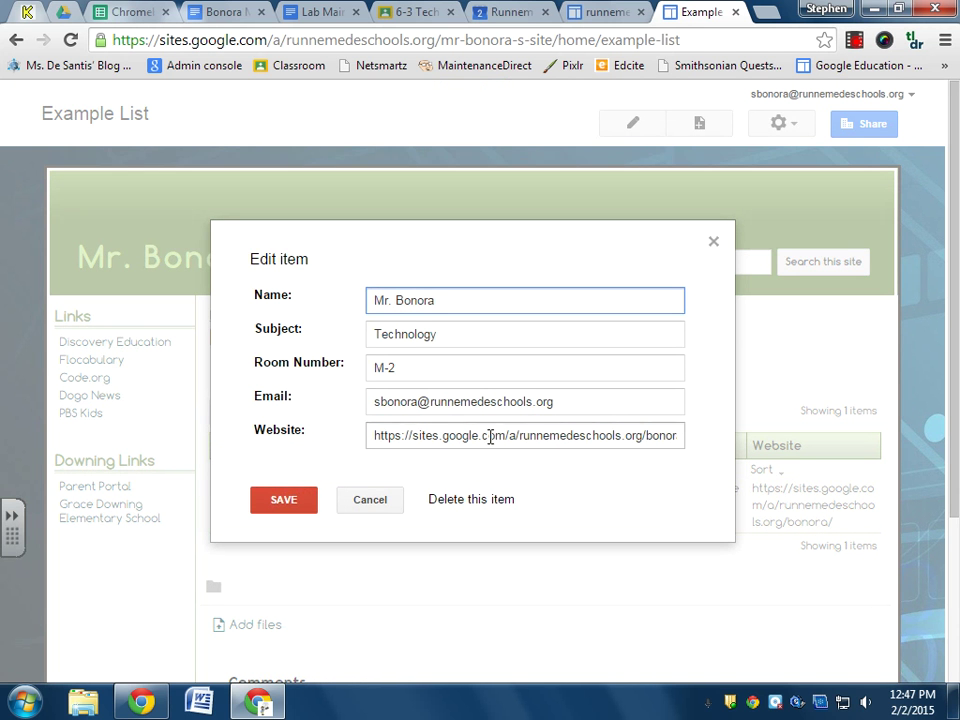
click(713, 243)
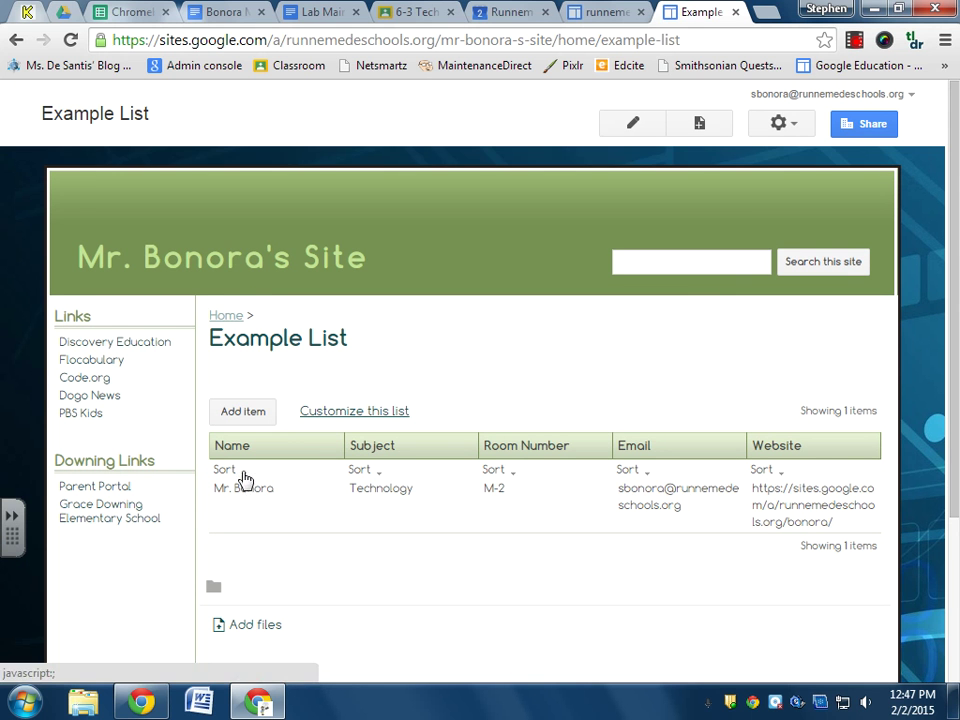
scroll(466, 428, down, 1)
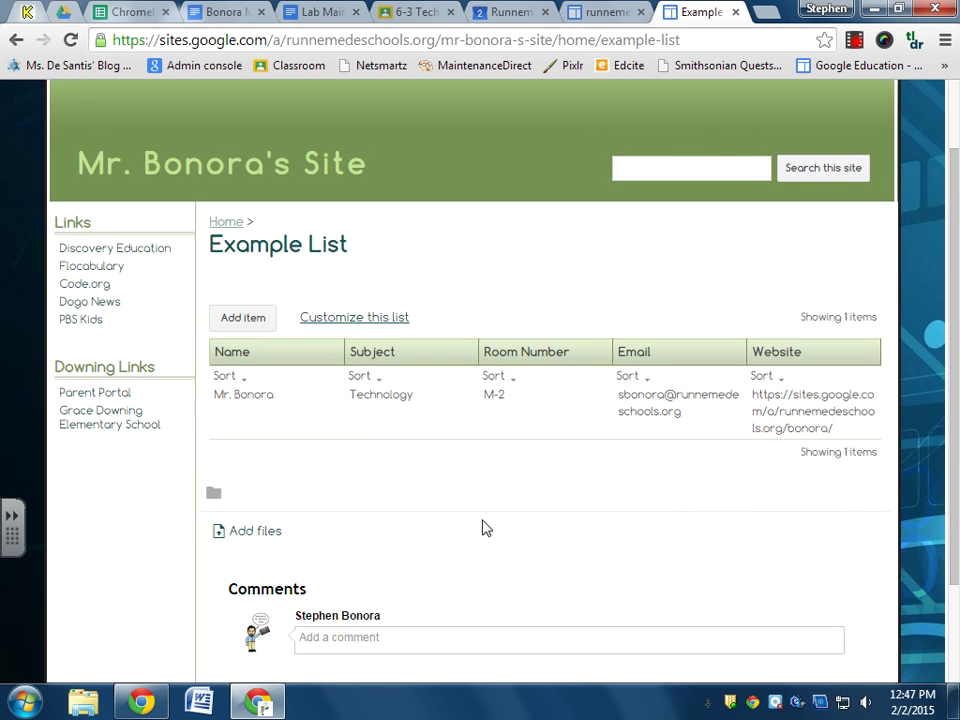
scroll(500, 457, up, 1)
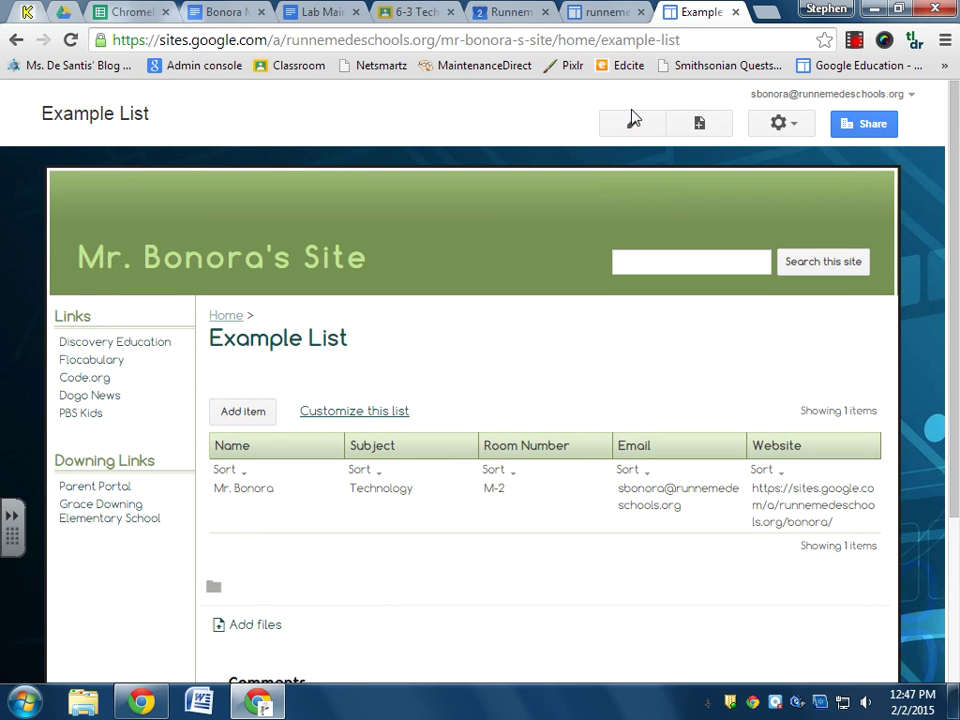
click(174, 260)
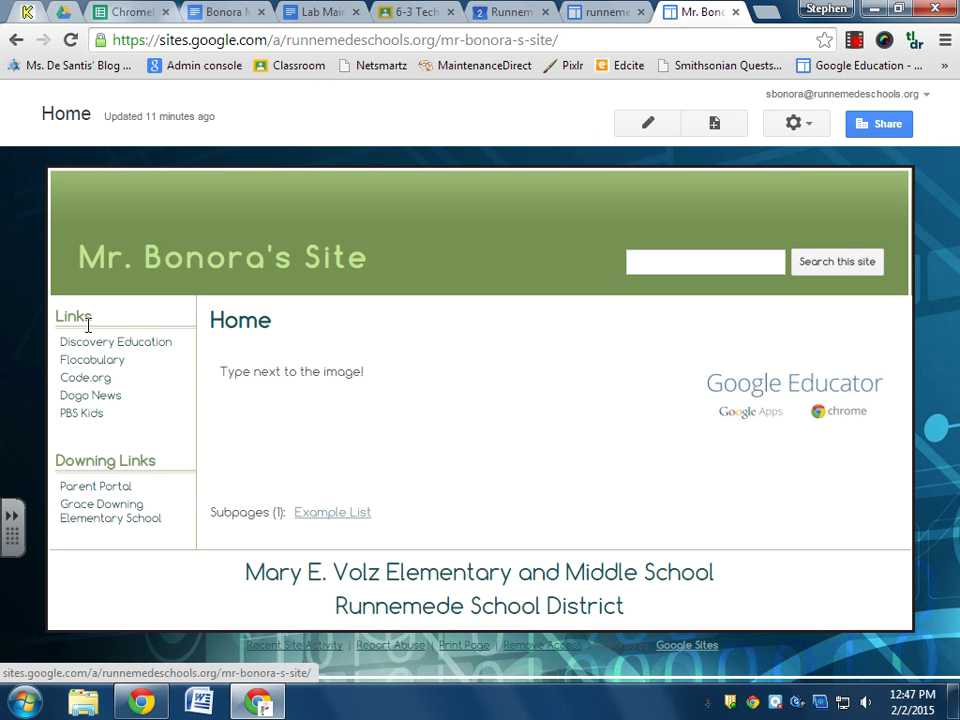
Enter Edit site layout mode from the site actions menu.
click(812, 130)
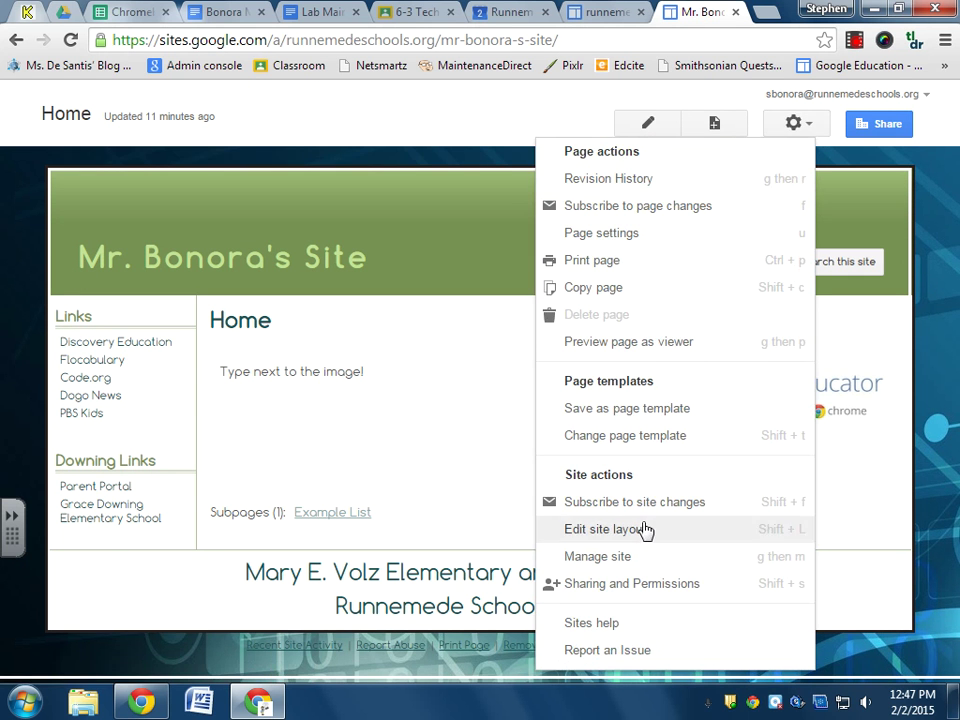
click(613, 538)
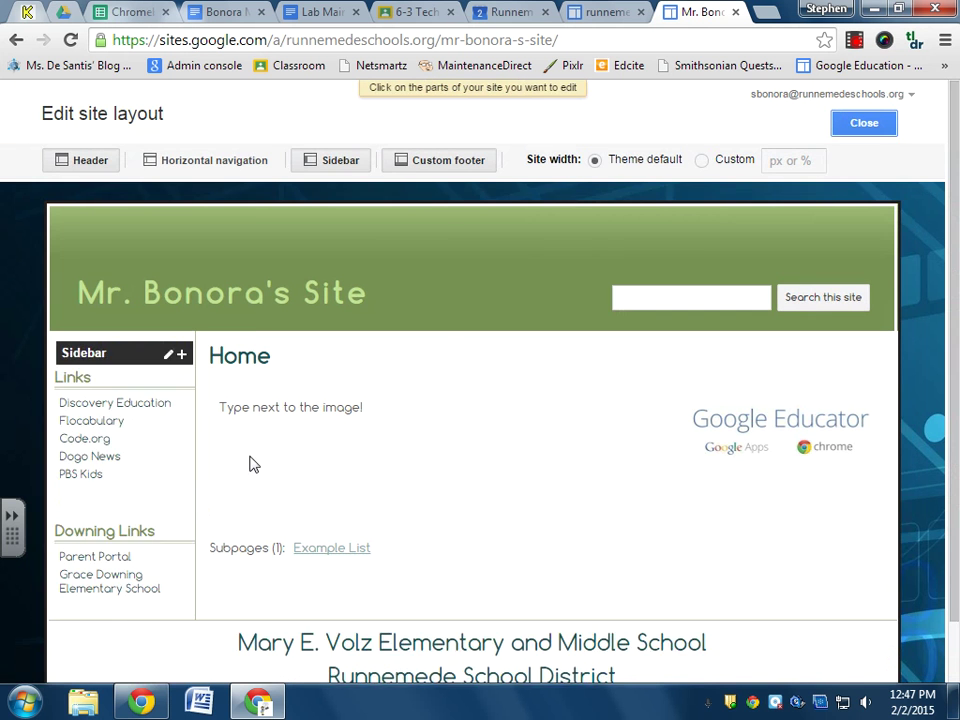
Add the Example List page to the Links sidebar navigation and apply the change.
click(131, 446)
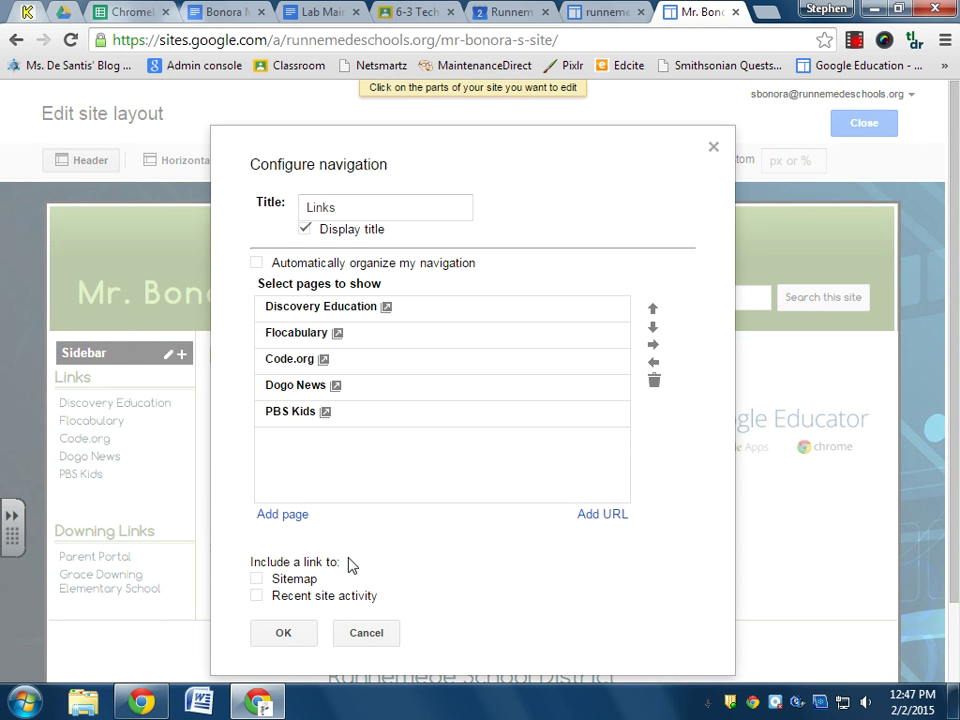
click(282, 514)
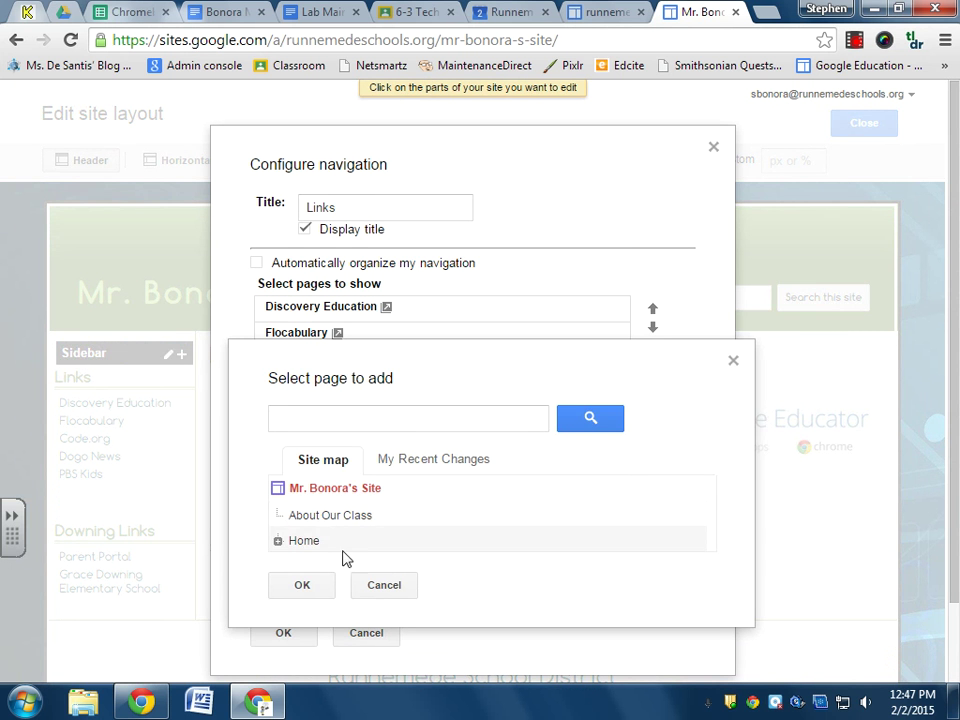
click(422, 474)
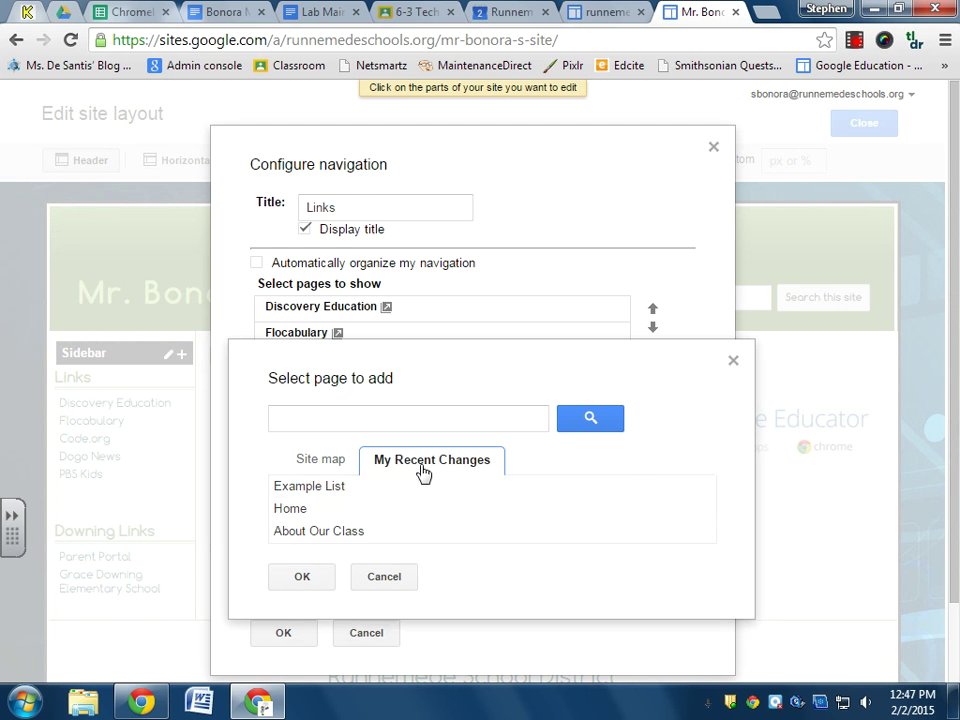
click(300, 490)
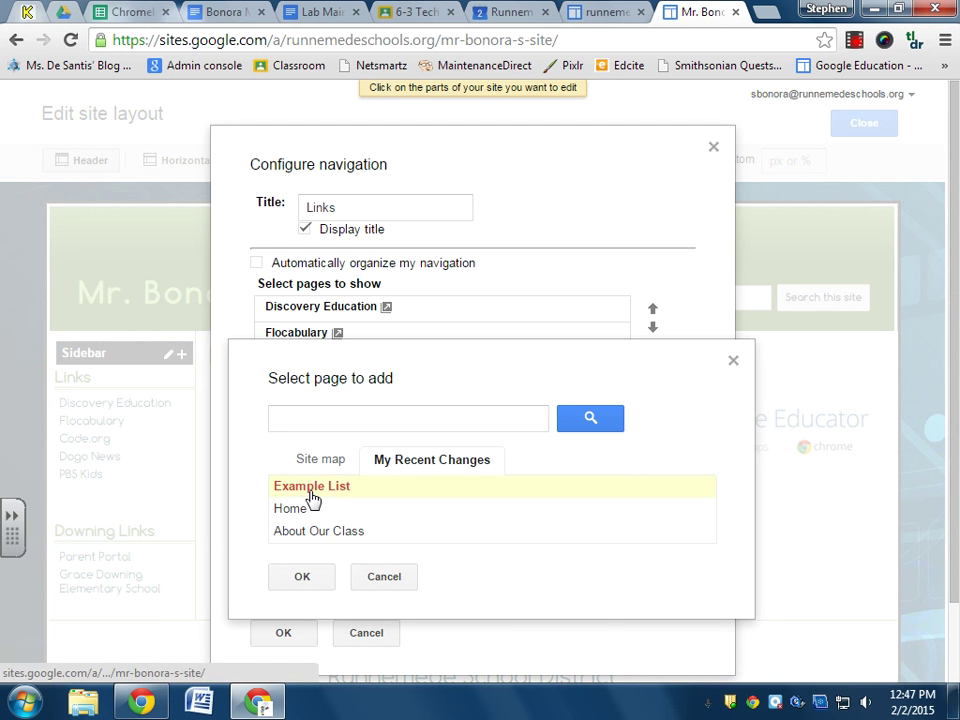
click(302, 579)
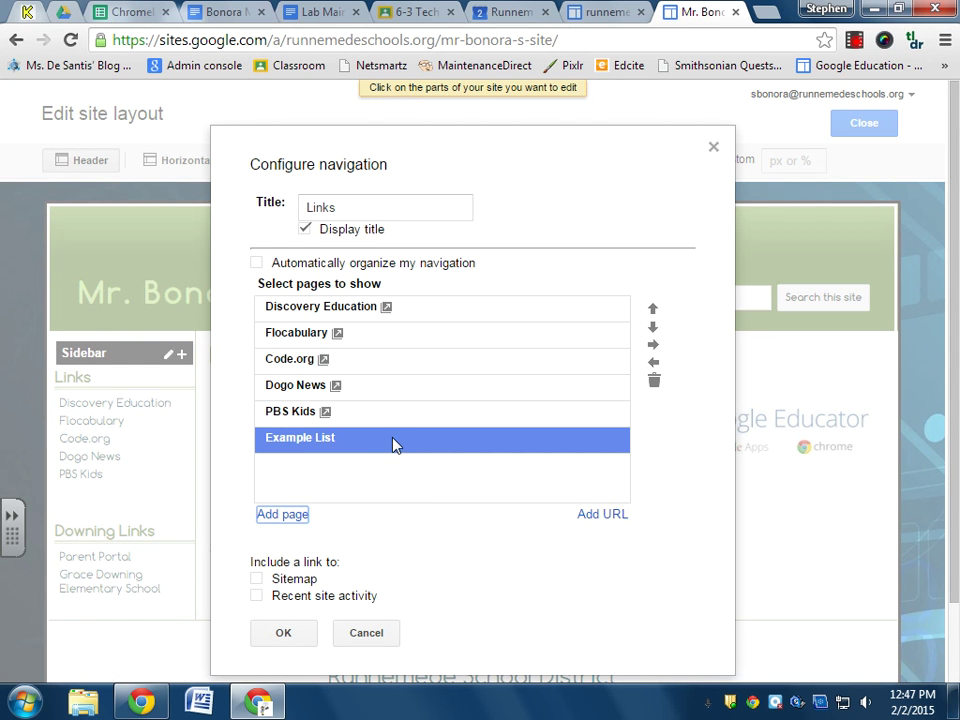
click(285, 633)
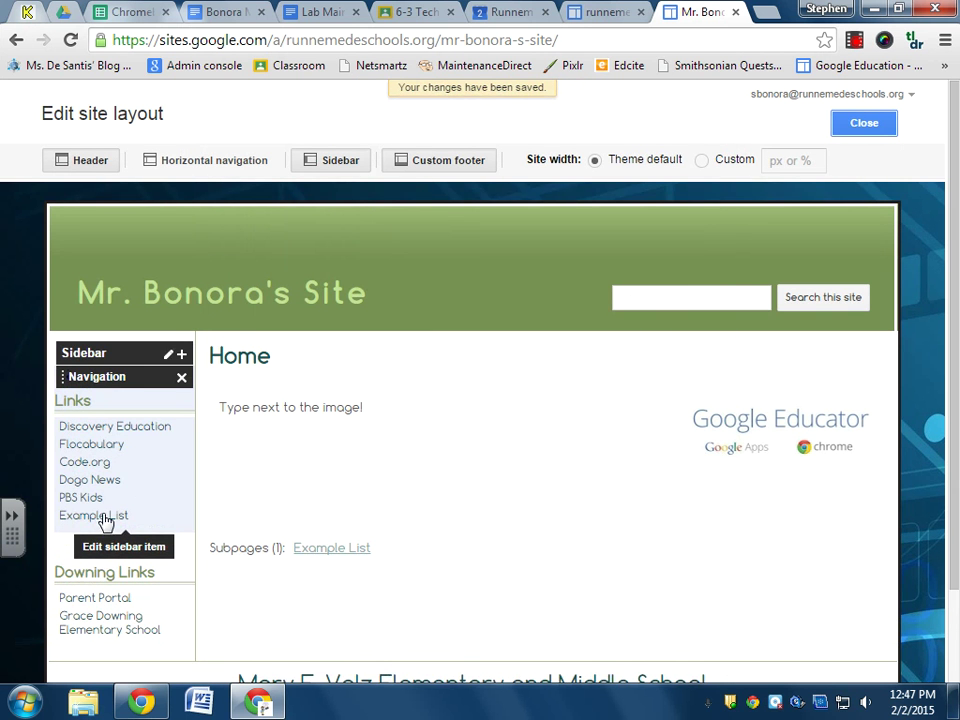
Close the site layout editor to view Home with Example List under Links.
click(877, 131)
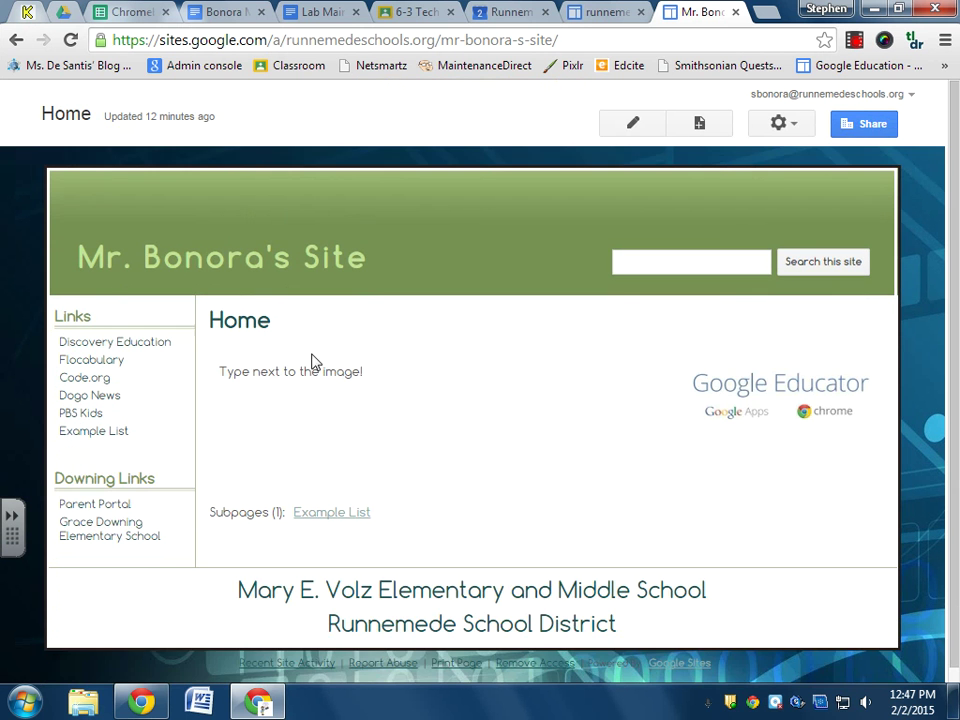